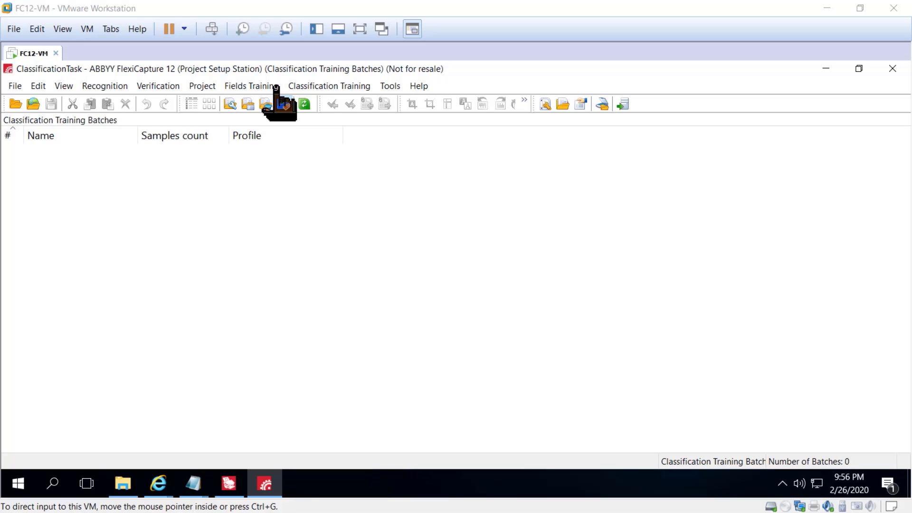
Review the project's list of document definitions and close it.
click(201, 85)
click(214, 103)
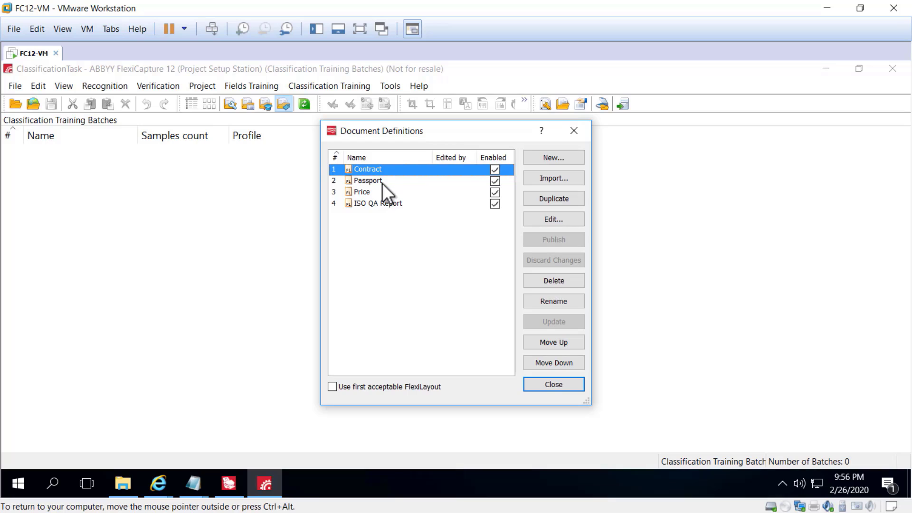
click(571, 382)
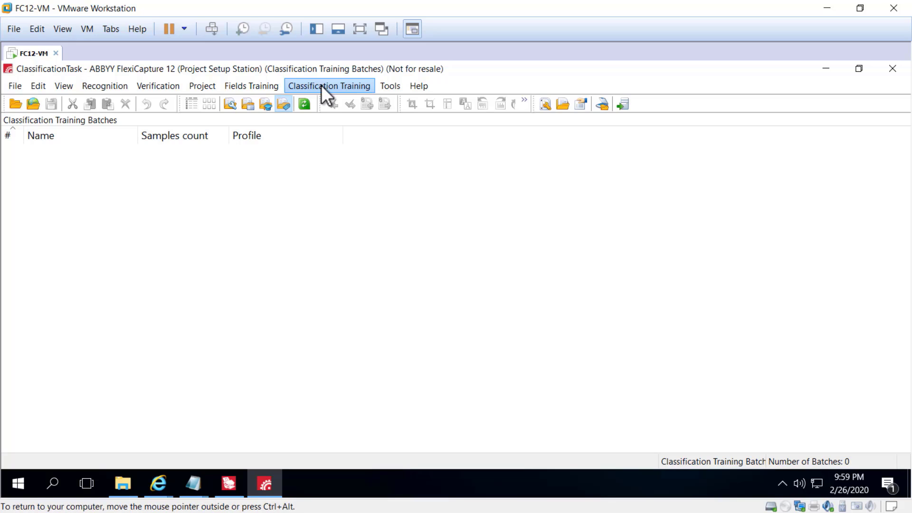
Create a new classification training batch in the classification batches view.
click(321, 85)
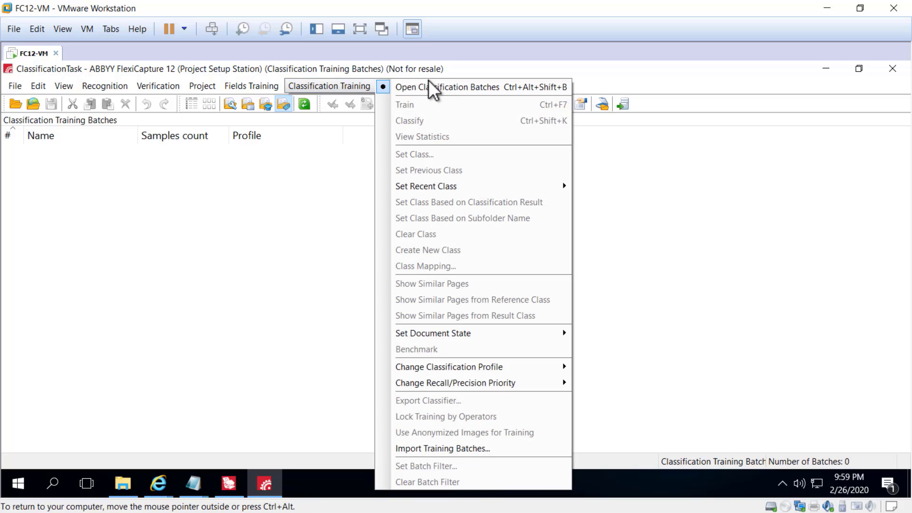
click(433, 85)
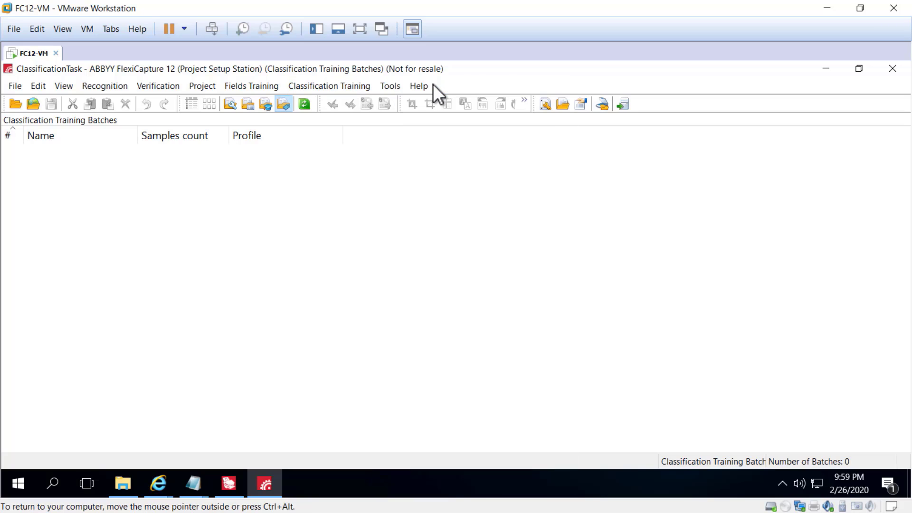
right_click(90, 205)
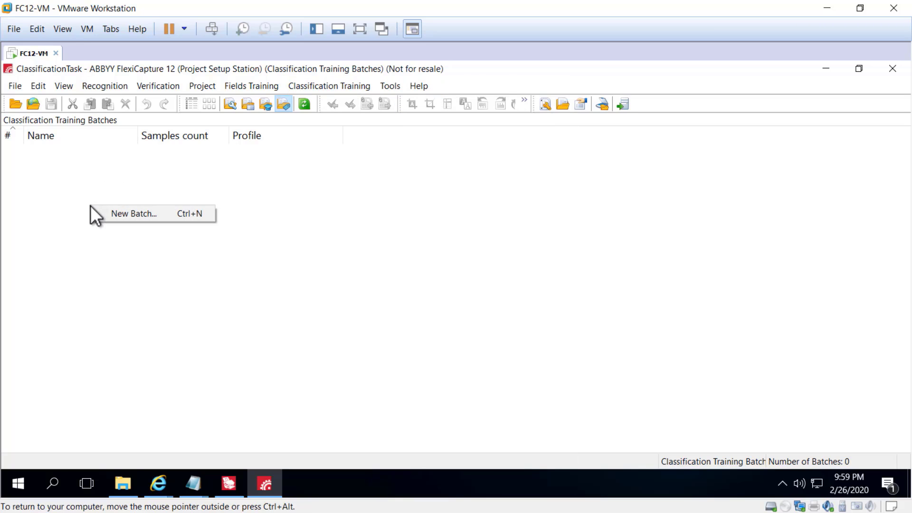
click(132, 214)
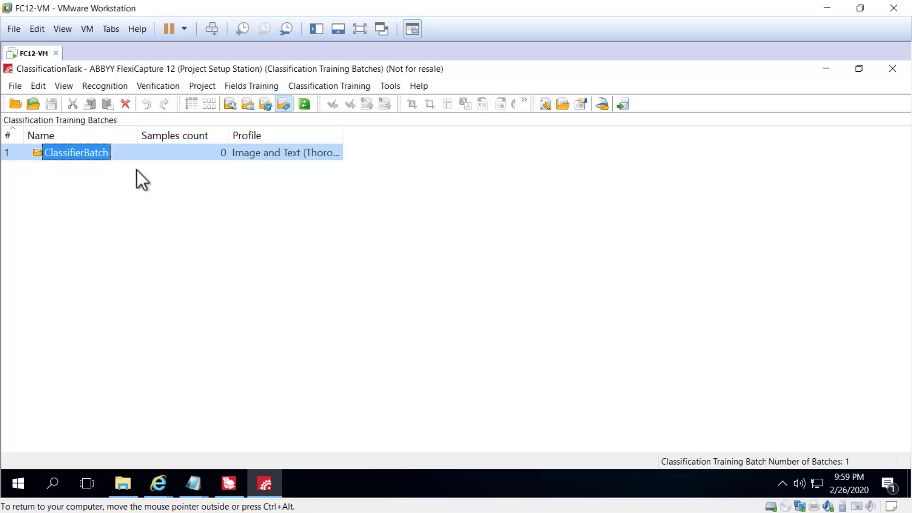
Change the new batch's classification profile to Image and Text (Fast).
right_click(99, 152)
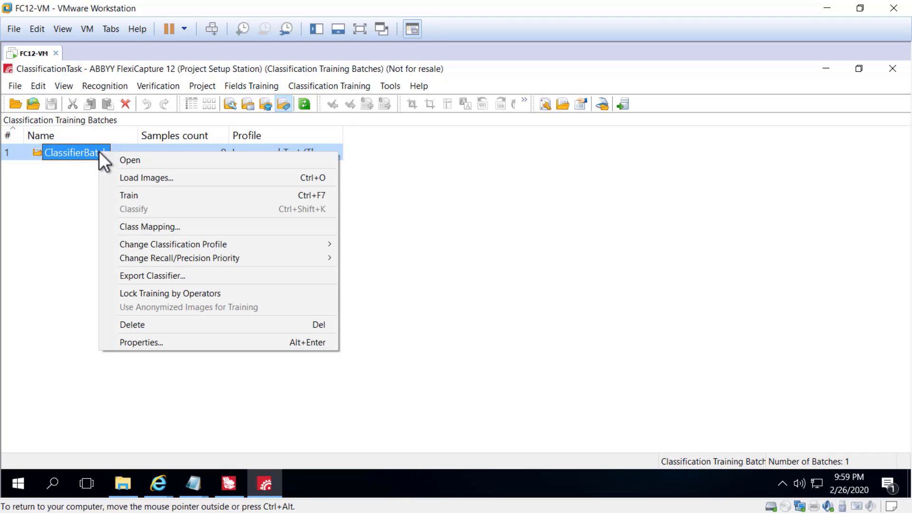
mouse_move(210, 244)
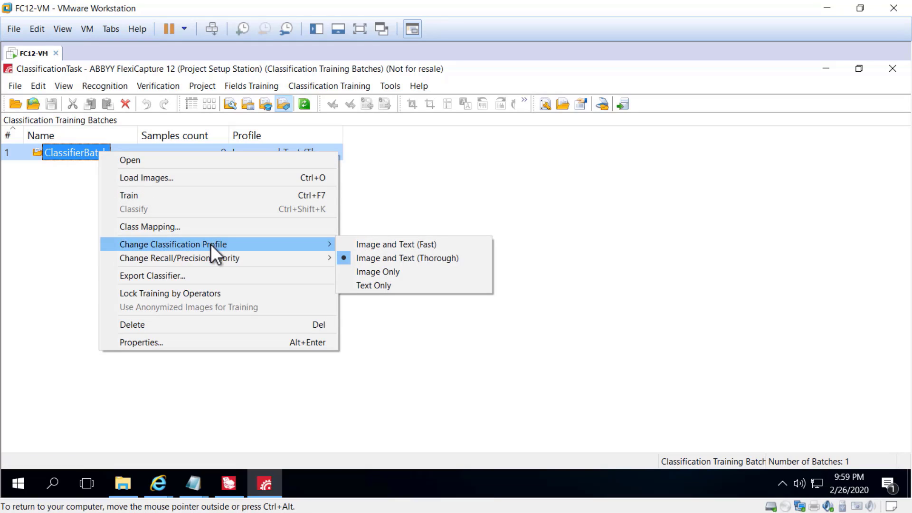
click(375, 244)
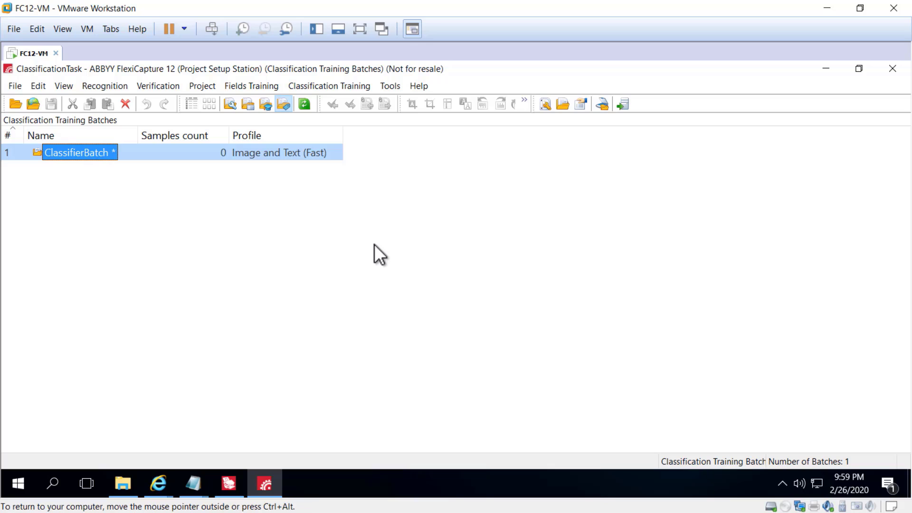
Check the Recall/Precision Priority choices for the training batch.
right_click(90, 151)
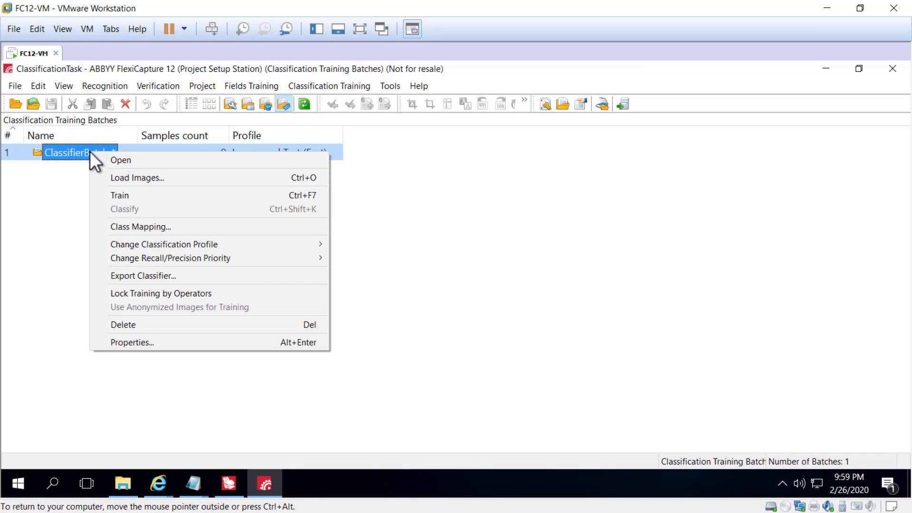
mouse_move(232, 260)
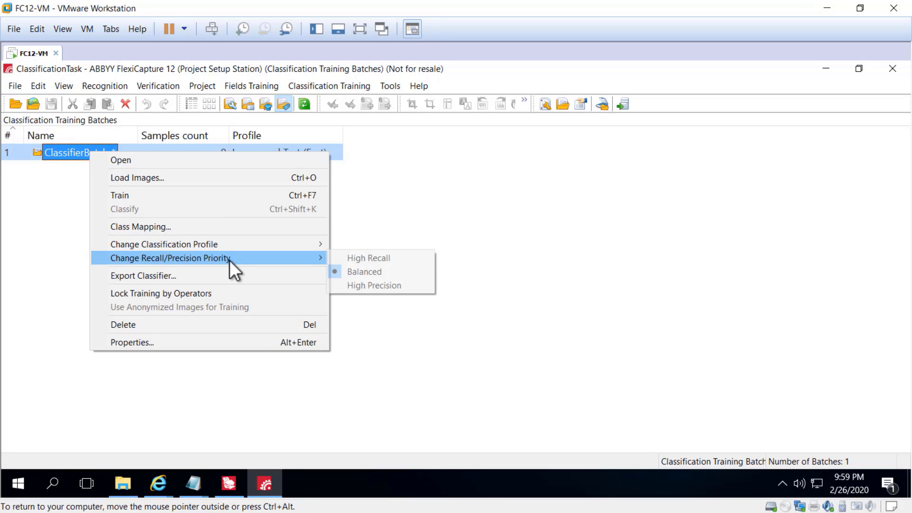
click(363, 286)
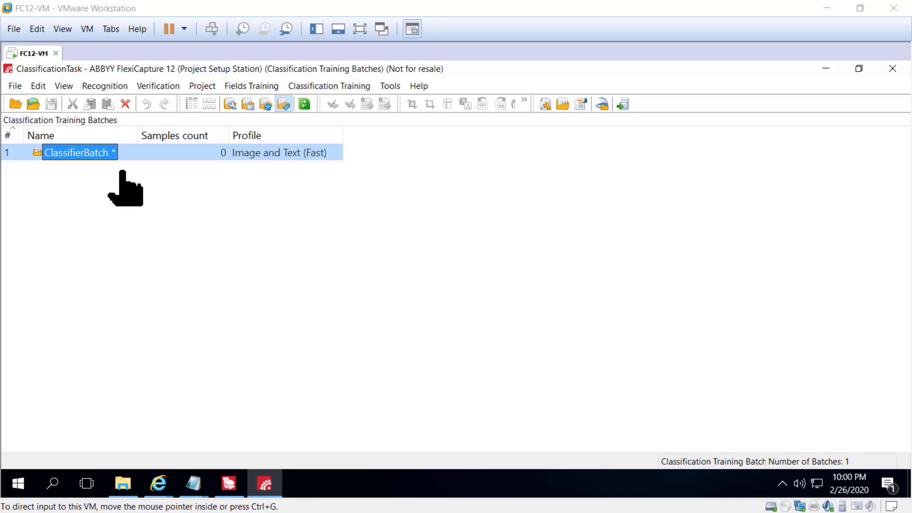
Open ClassifierBatch and load the training images from the Advanced Classification project's Images\Training folder.
double_click(60, 152)
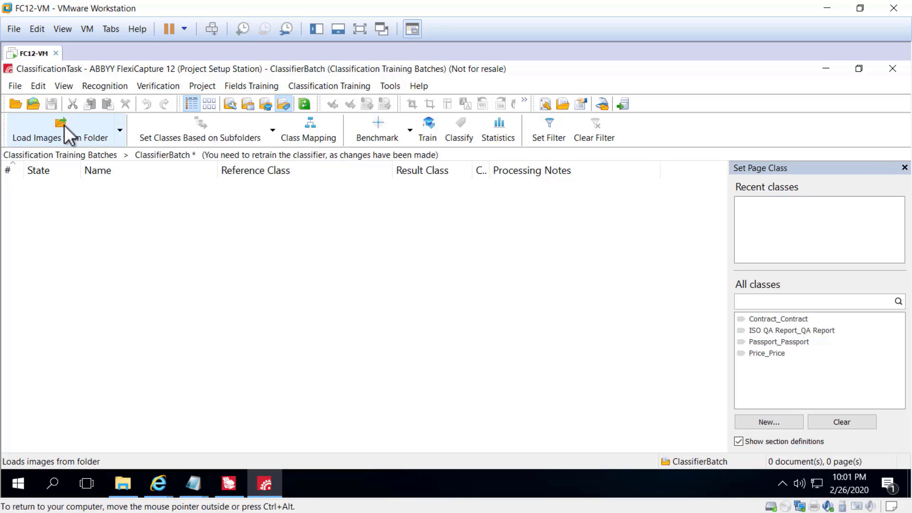
click(97, 133)
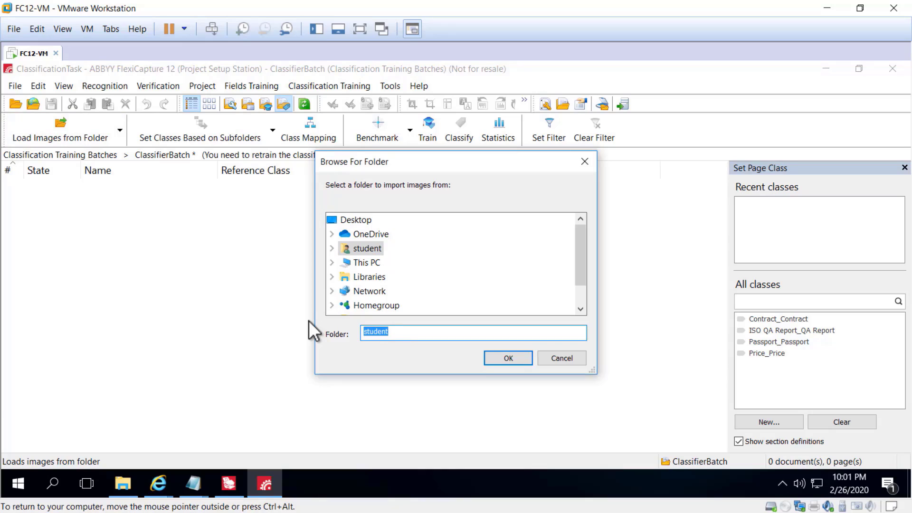
text(TC201_6-1_Advanced Classification demo scenario)
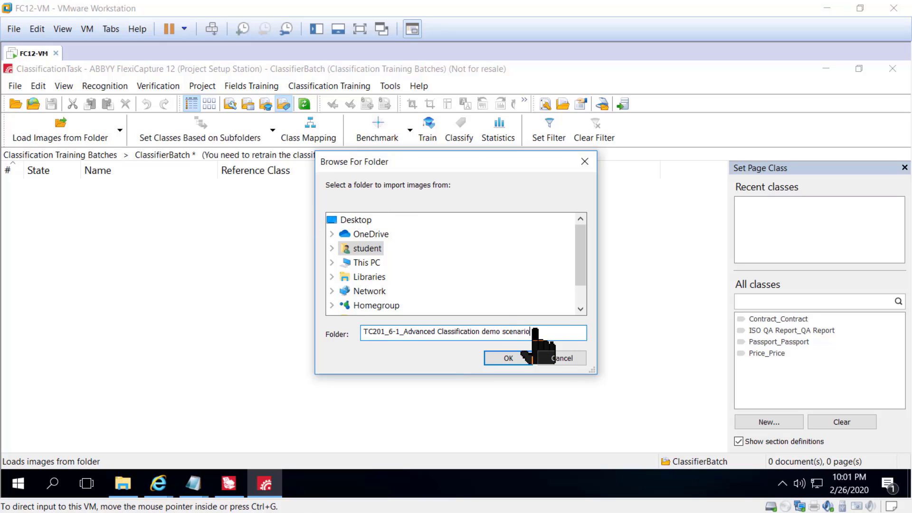
drag(533, 331, 208, 316)
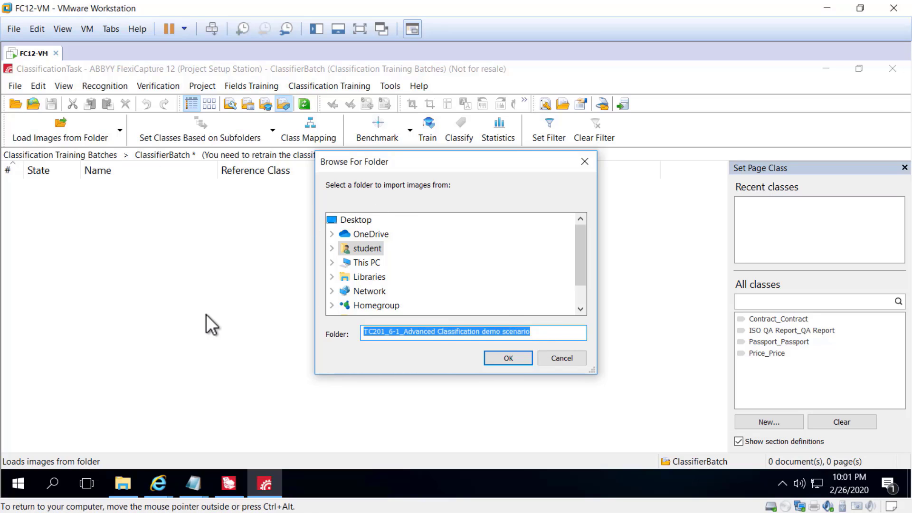
key(ctrl+v)
key(Return)
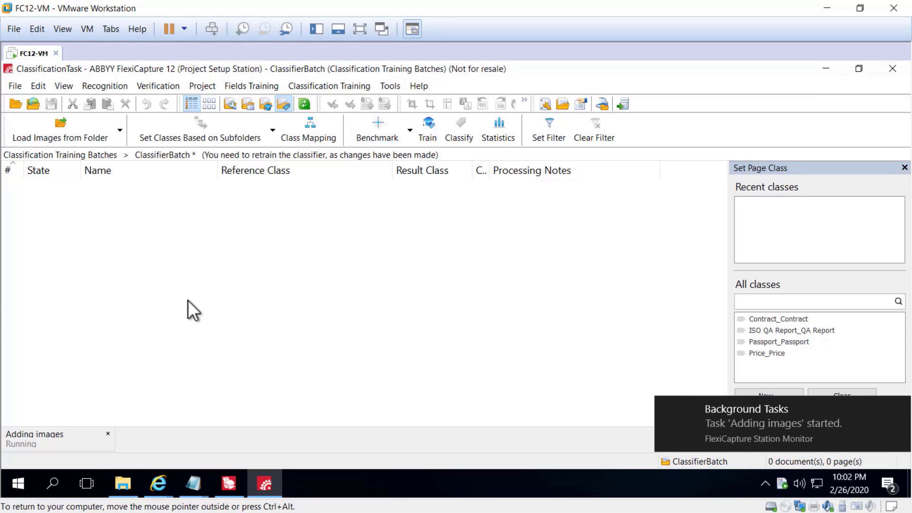
Switch to File Explorer to examine the Training subfolders and the Price sample images, and return to FlexiCapture.
click(125, 492)
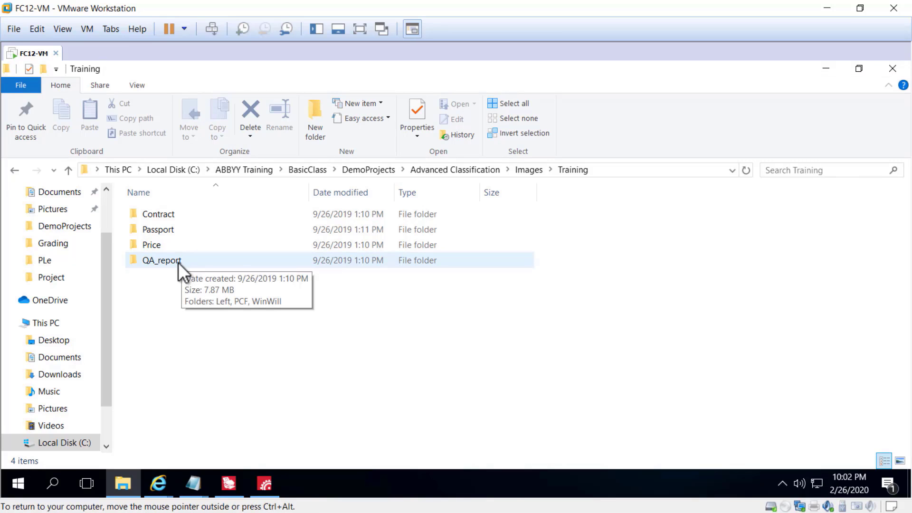
click(153, 249)
key(Return)
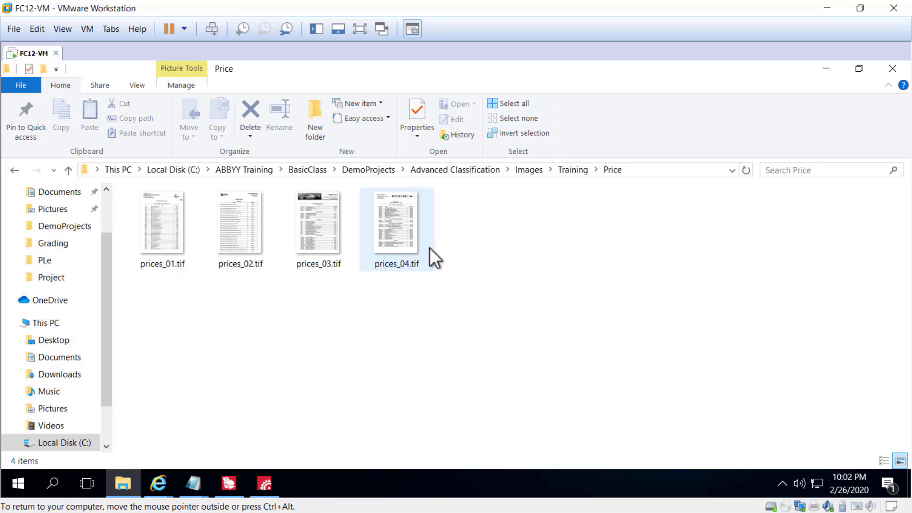
click(575, 169)
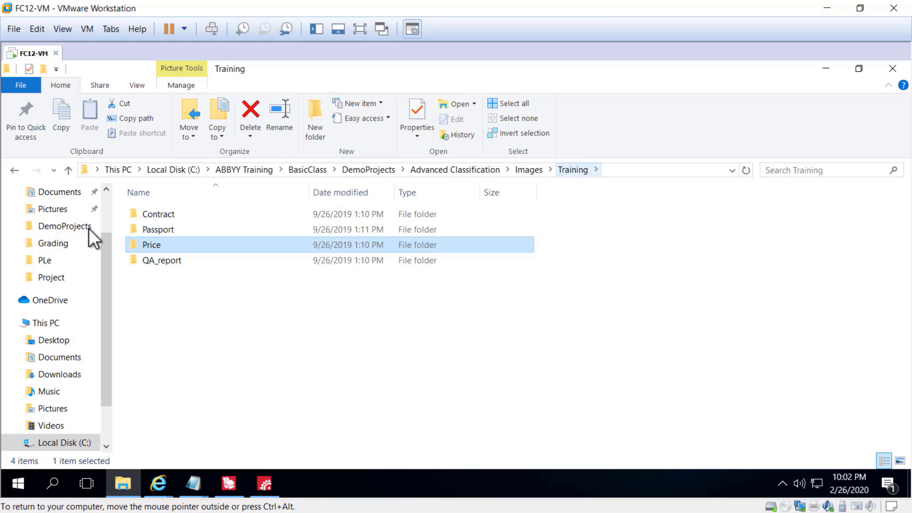
click(267, 483)
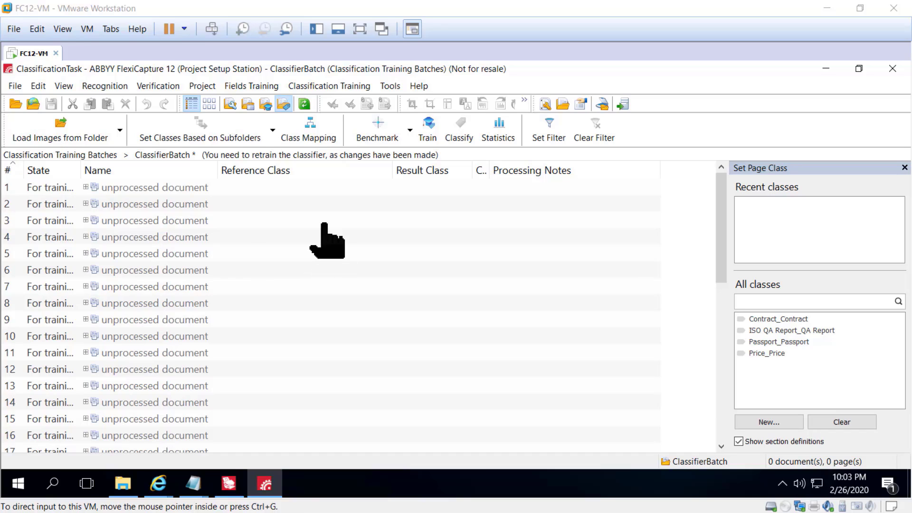
Check the automatic recognition setting in the document processing options and leave the options unchanged.
click(390, 87)
click(413, 252)
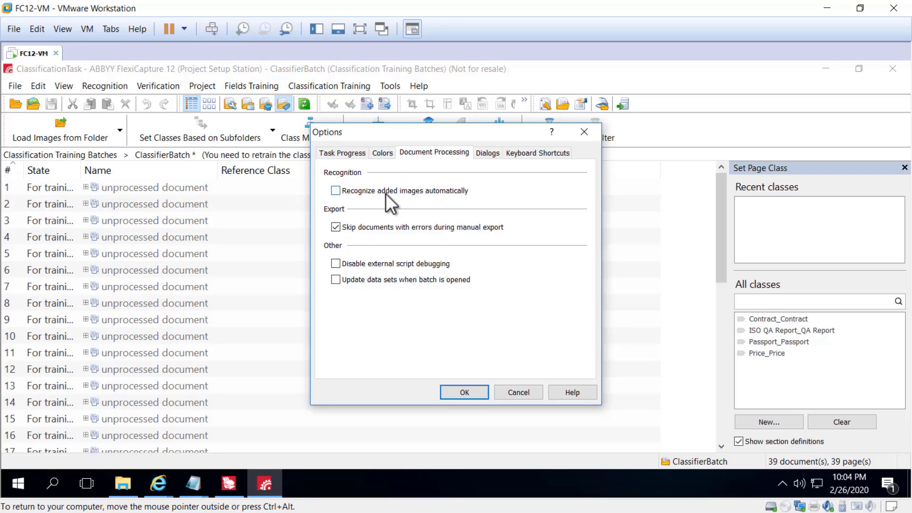
click(526, 394)
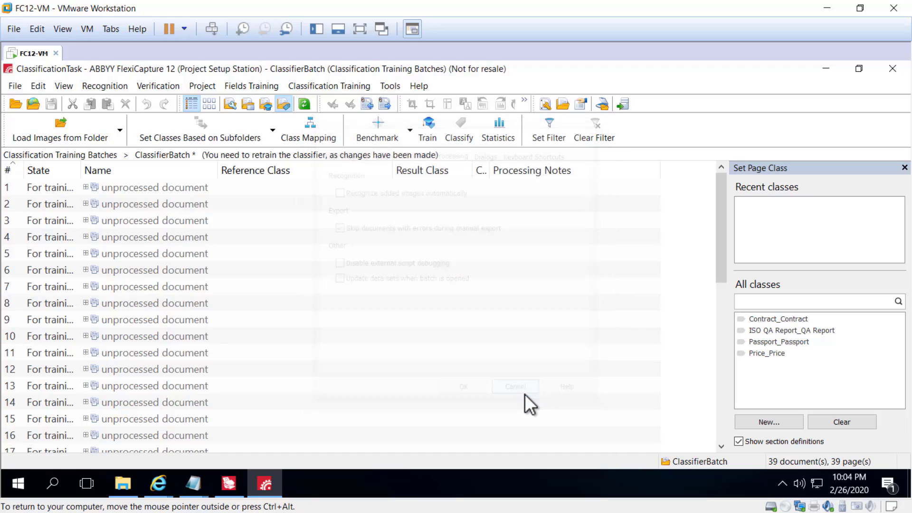
Widen the State column and set the reference class of all loaded documents based on subfolder name.
click(210, 270)
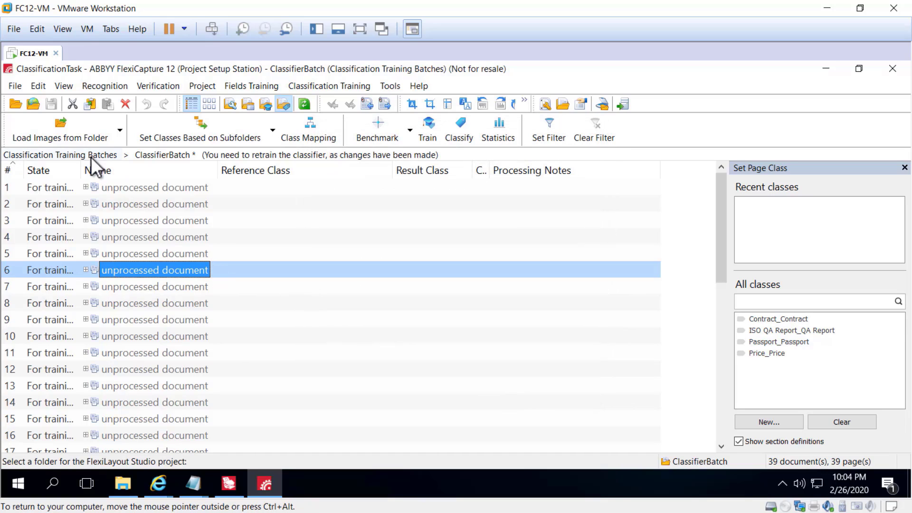
drag(81, 168, 138, 168)
click(228, 220)
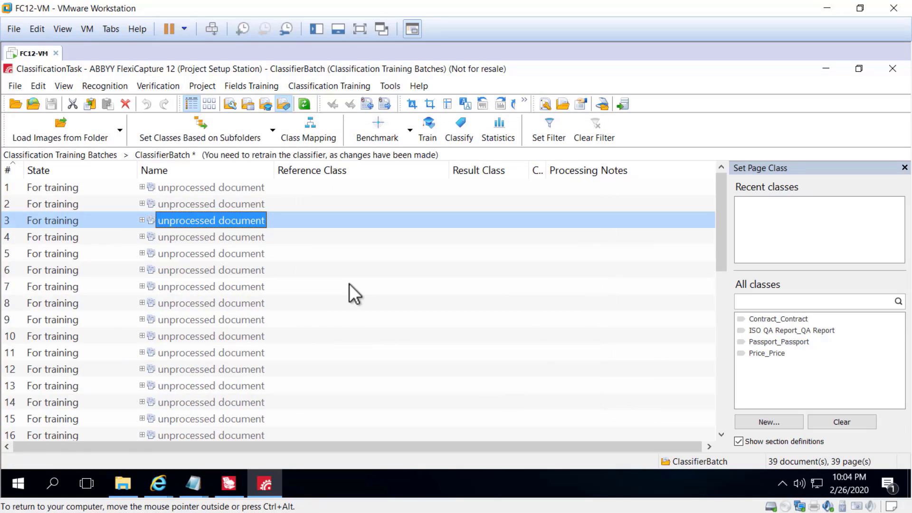
key(ctrl+a)
right_click(199, 205)
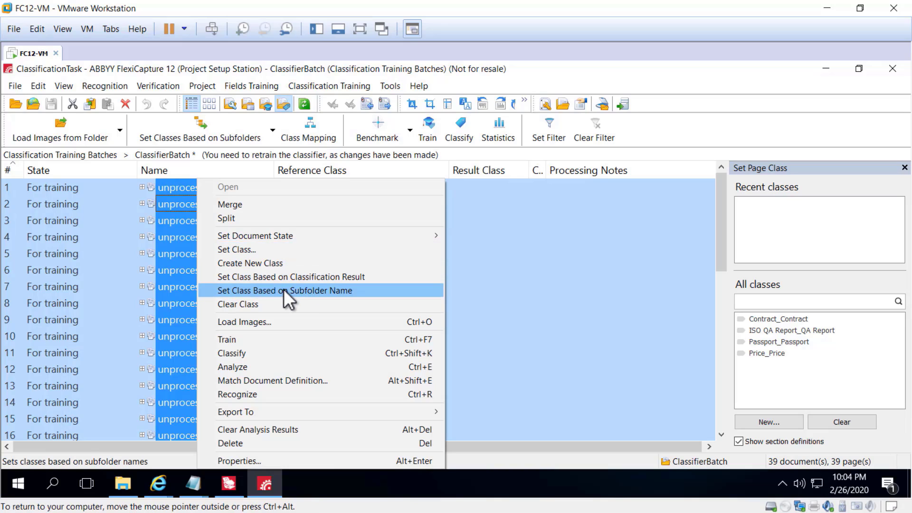
click(287, 293)
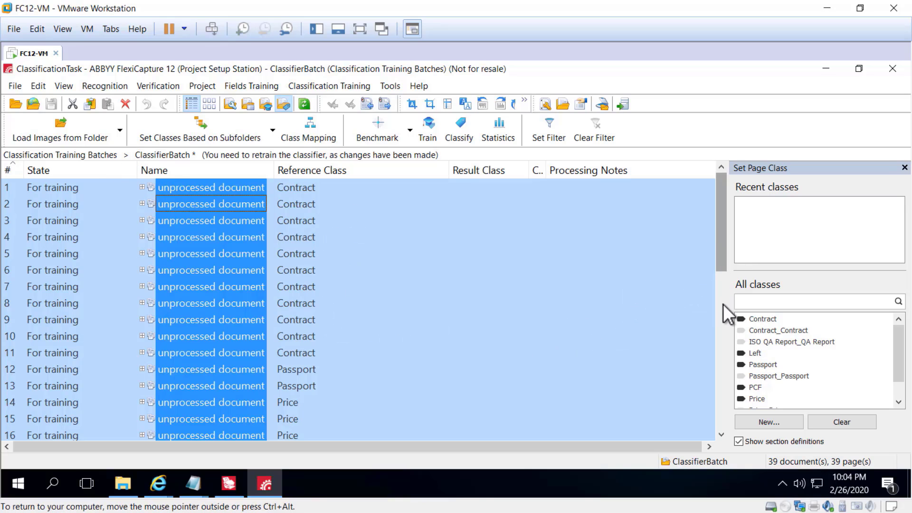
Open the class mapping and autocorrect the links for the Contract, Passport and Price classes.
drag(719, 252, 719, 419)
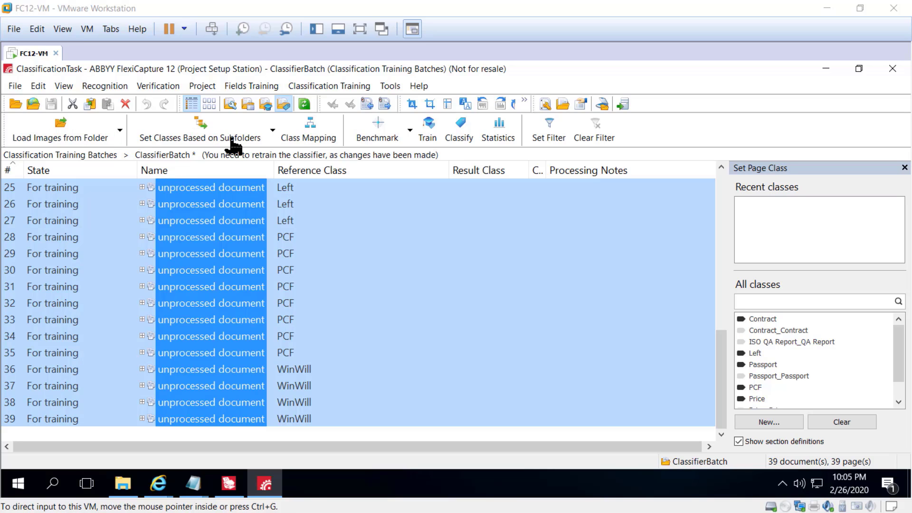
click(312, 133)
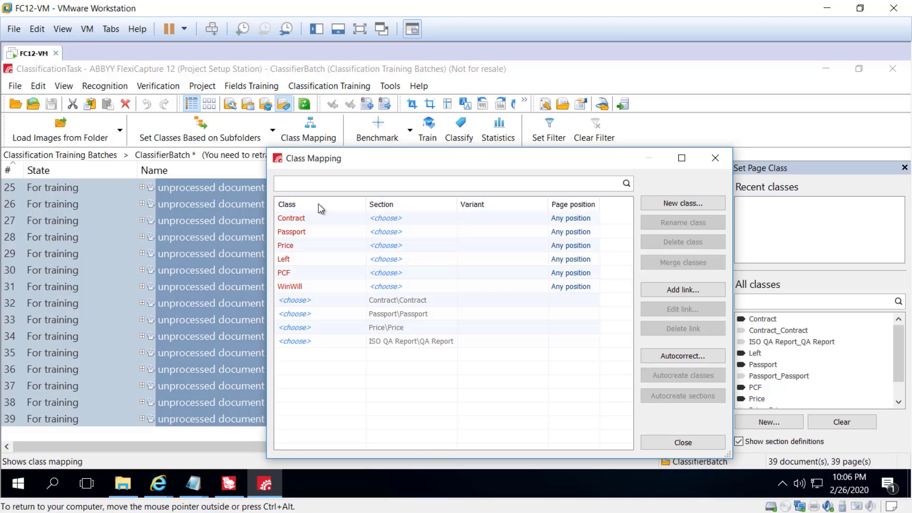
click(288, 221)
ctrl+click(313, 233)
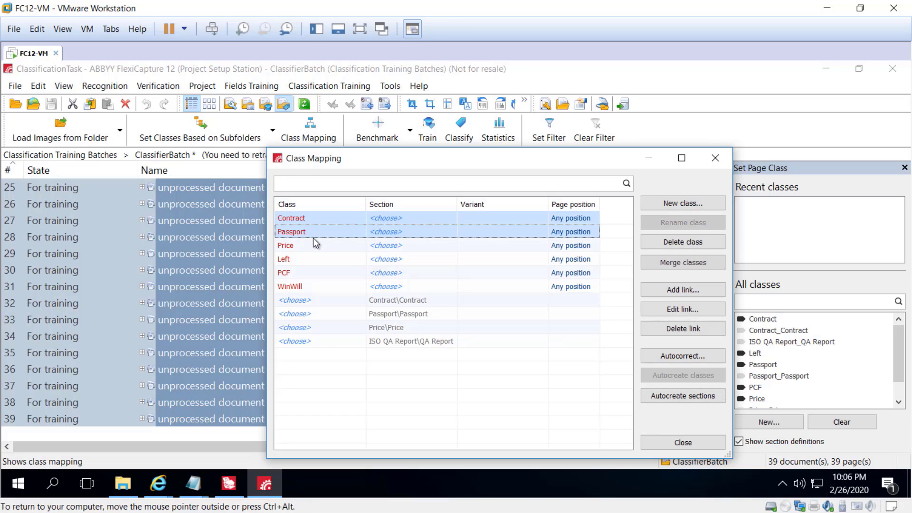
ctrl+click(313, 242)
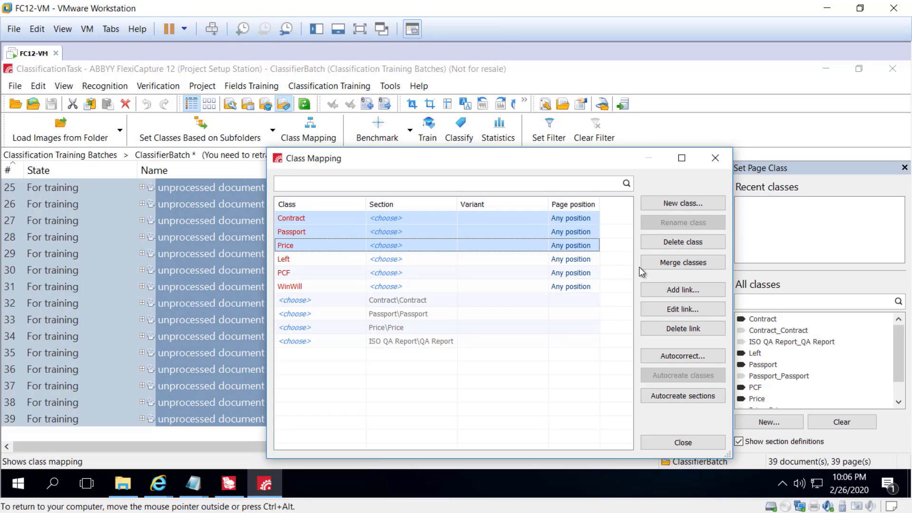
click(695, 357)
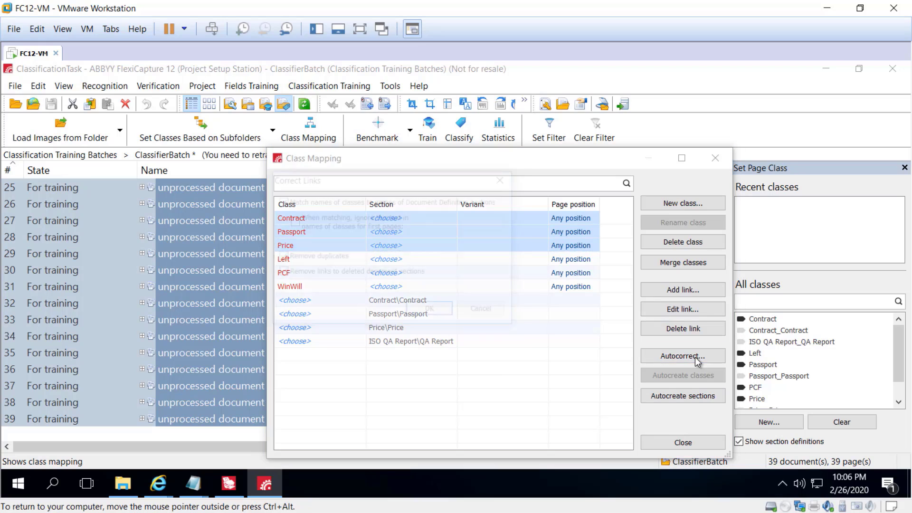
click(431, 312)
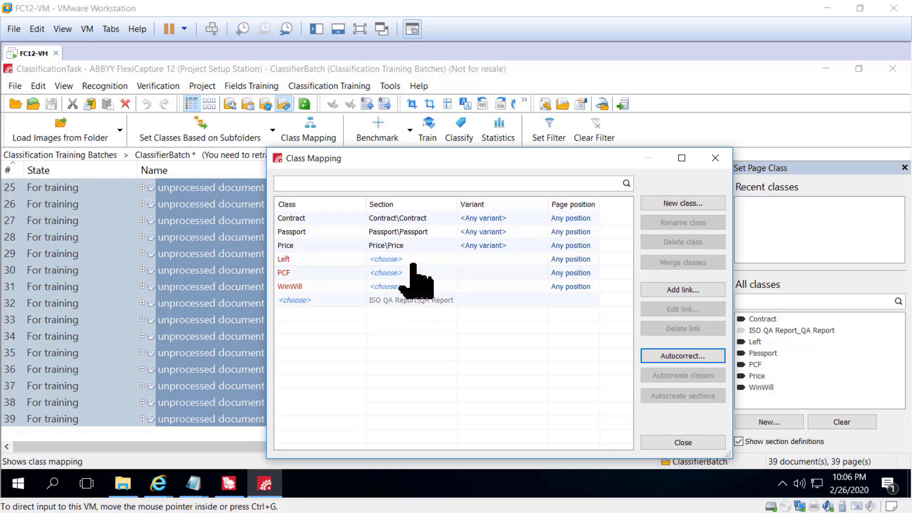
Open the section link for the Left class and choose the QA Report section of ISO QA Report.
click(386, 259)
double_click(386, 260)
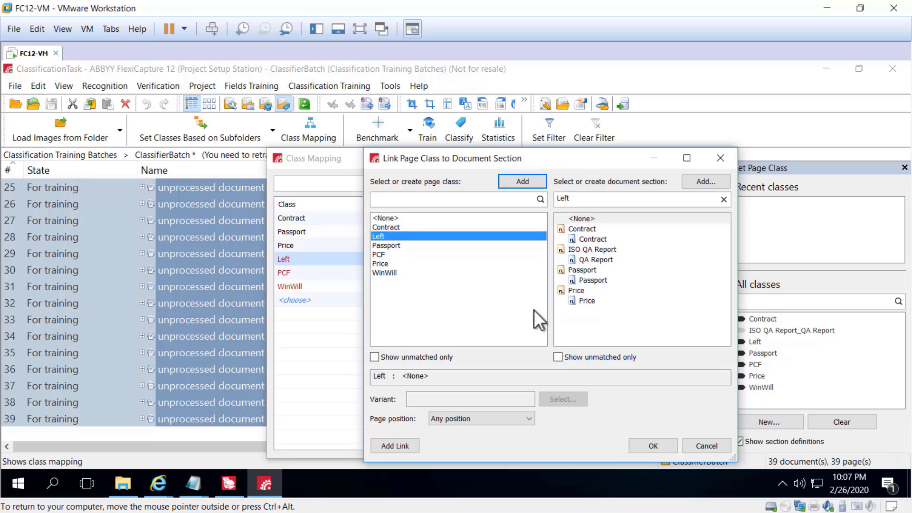
click(609, 260)
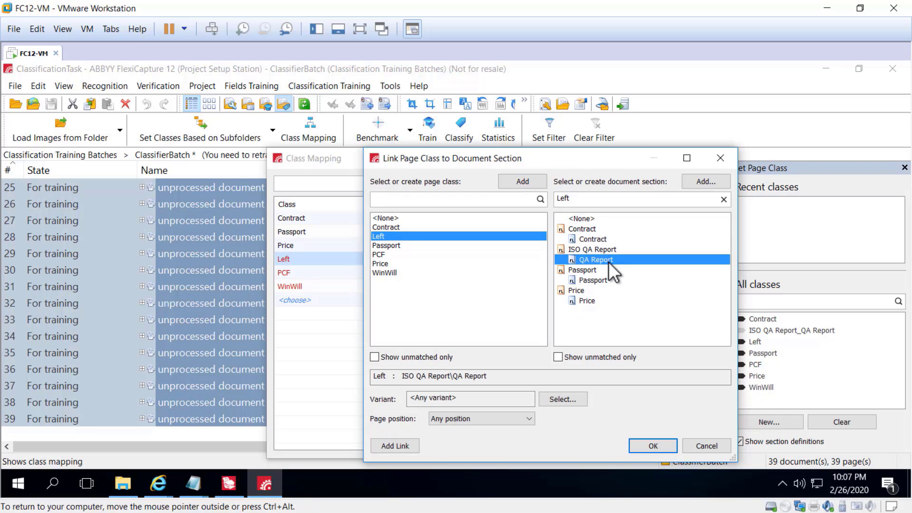
Add a variant record named Left, assign it to the Left class link, and confirm the link.
click(557, 401)
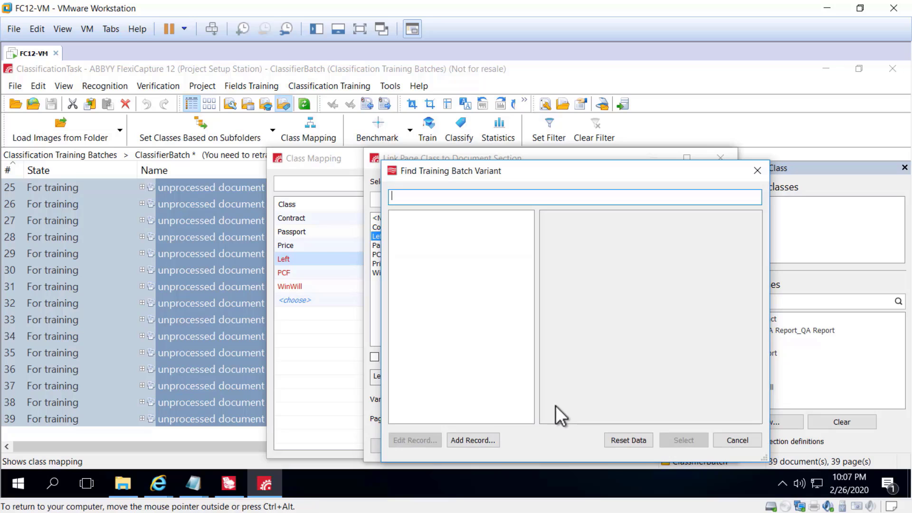
click(473, 439)
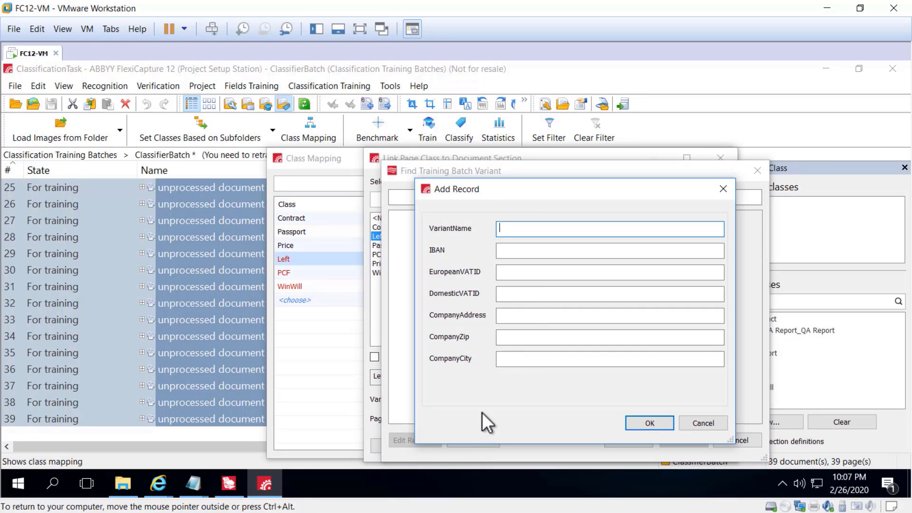
text(Ledt)
key(BackSpace)
key(BackSpace)
text(ft)
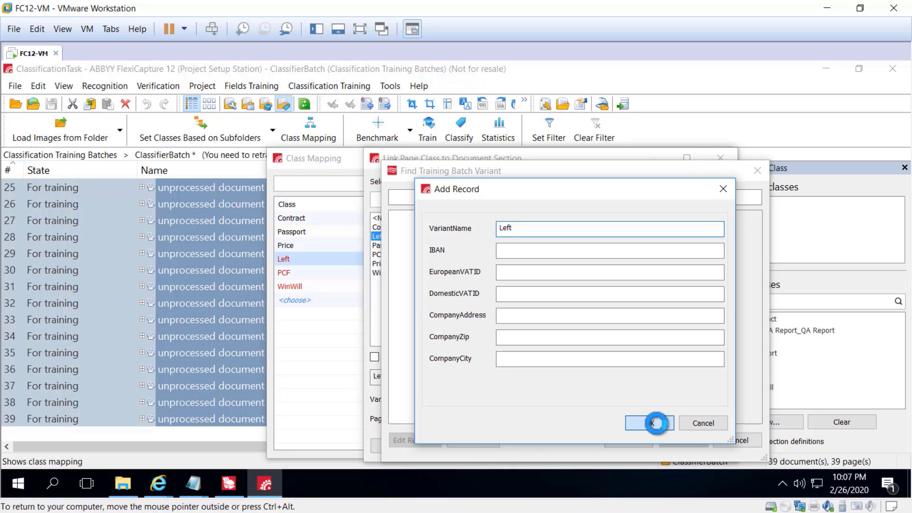
click(657, 423)
click(441, 227)
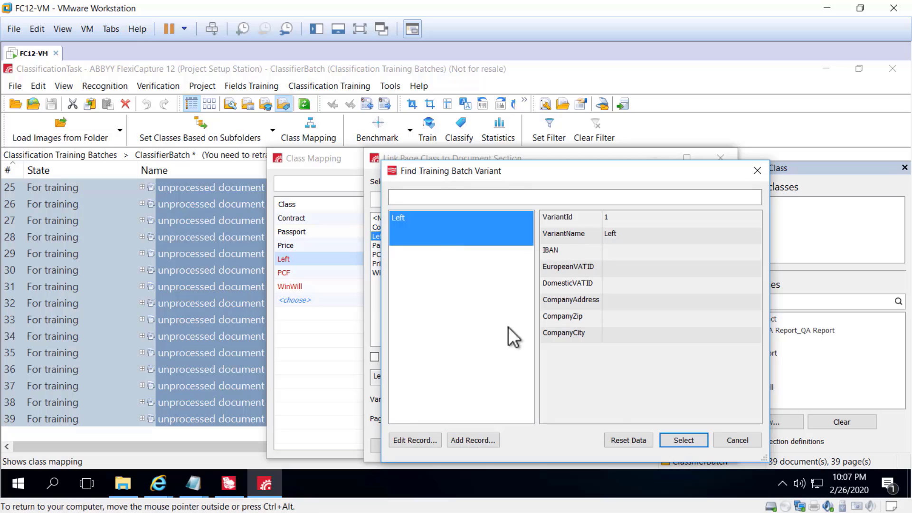
click(682, 441)
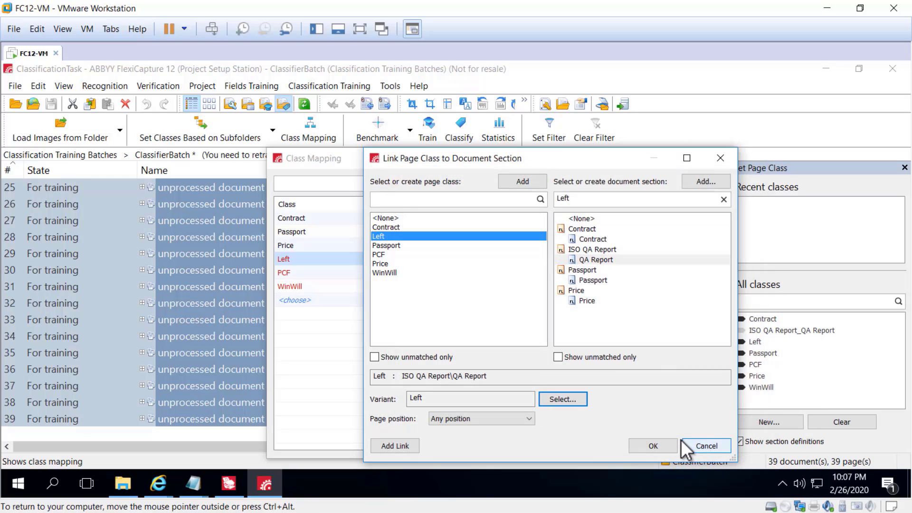
click(665, 447)
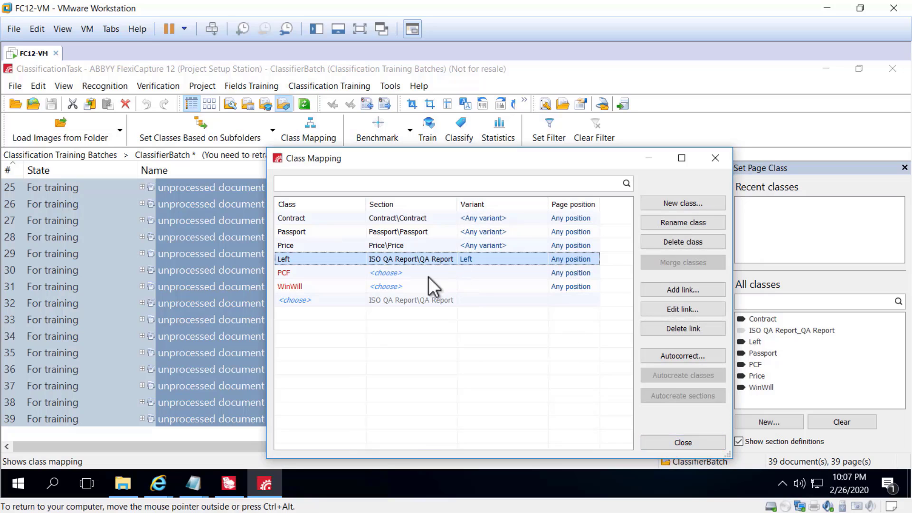
Link the PCF class to the ISO QA Report's QA Report section, using a new variant record named PCF.
click(381, 274)
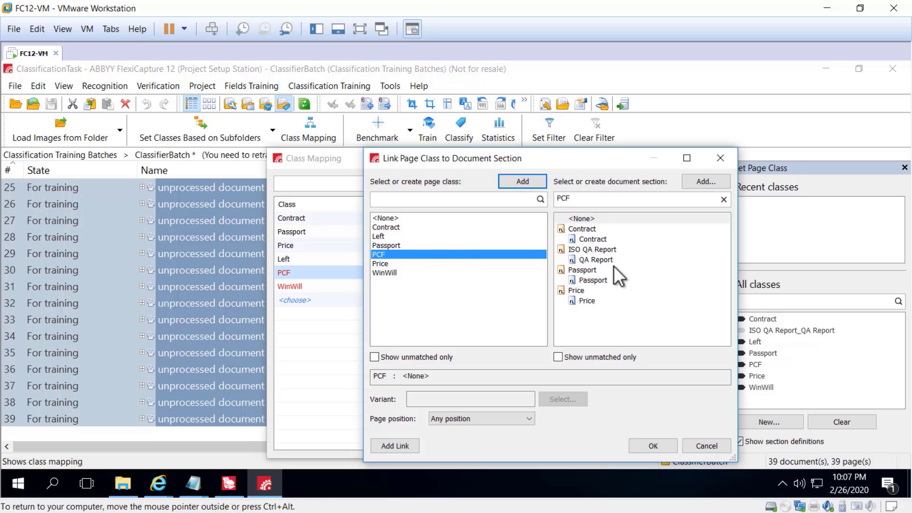
click(602, 260)
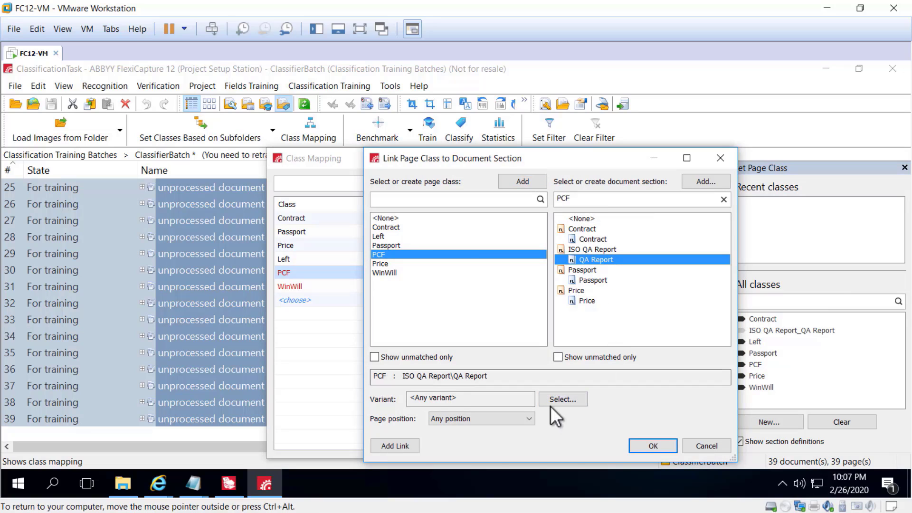
click(558, 398)
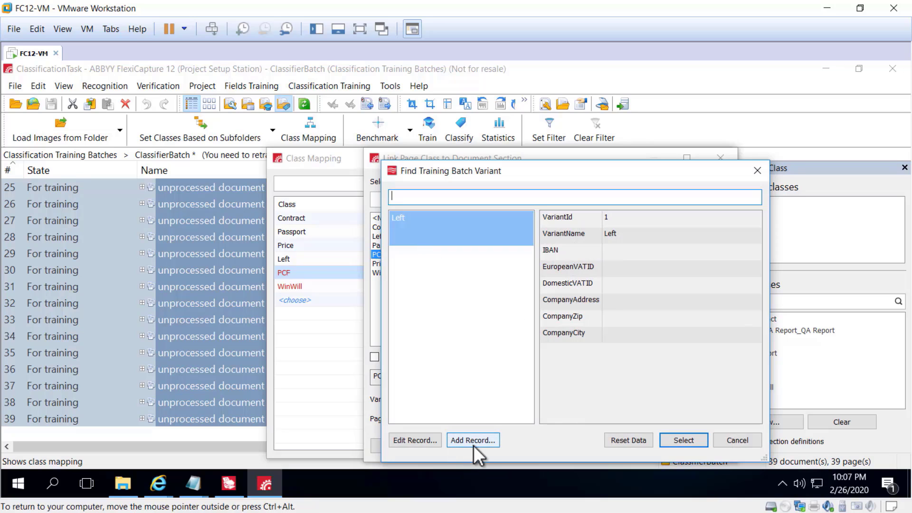
click(475, 443)
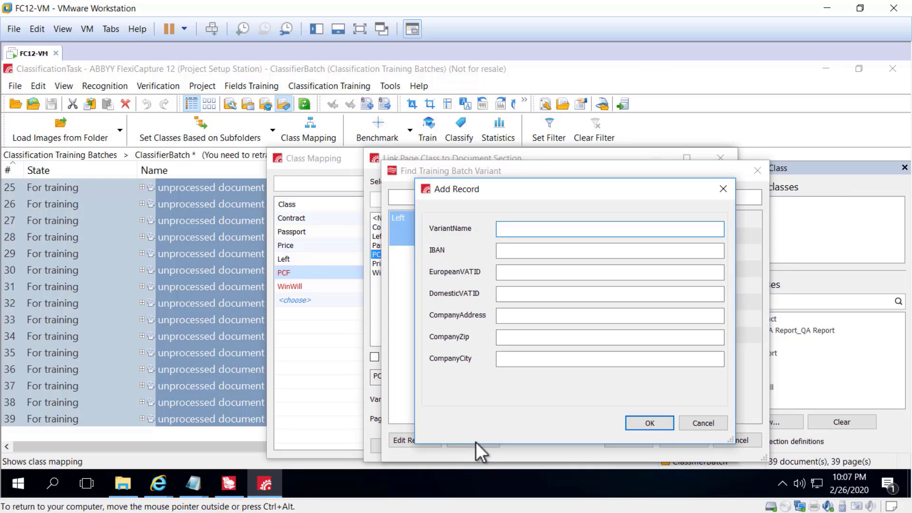
text(PCF)
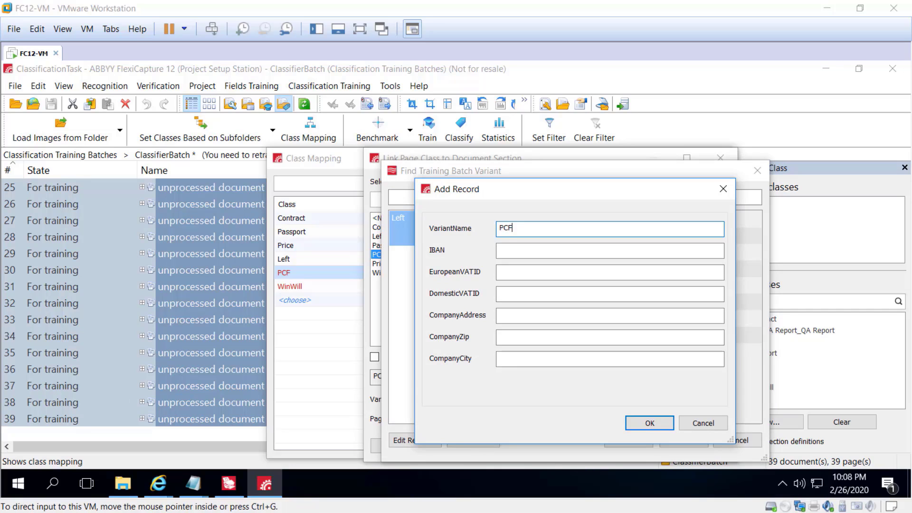
click(657, 425)
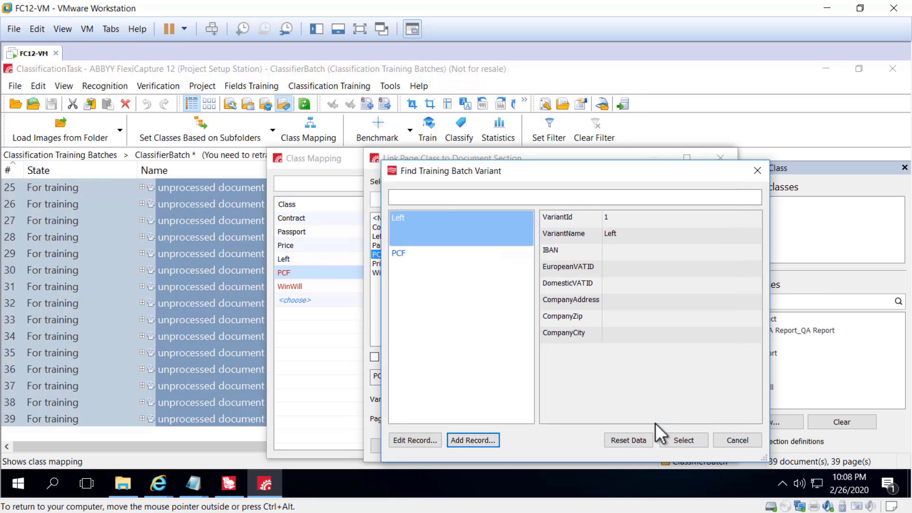
click(425, 255)
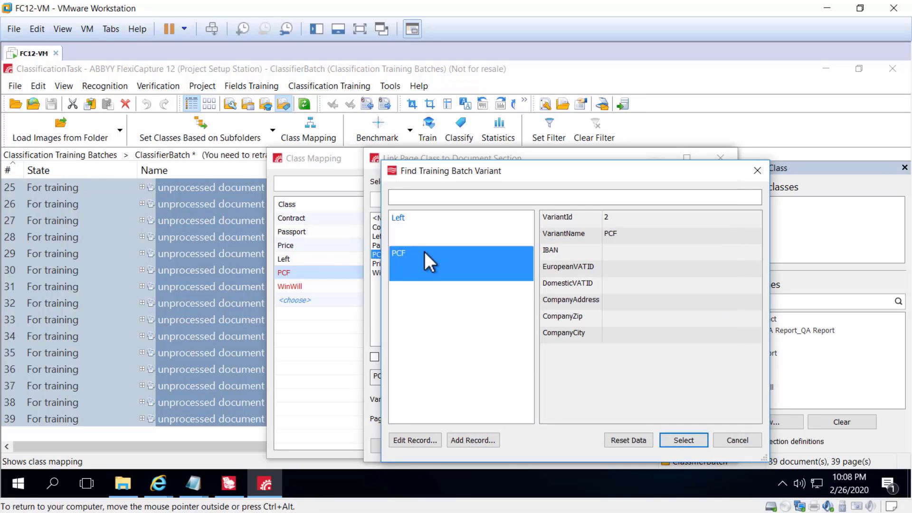
click(676, 439)
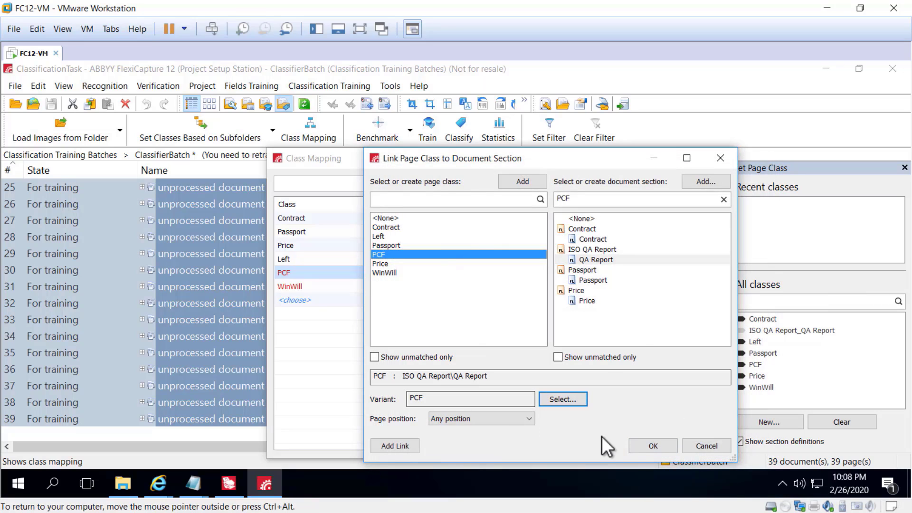
click(658, 448)
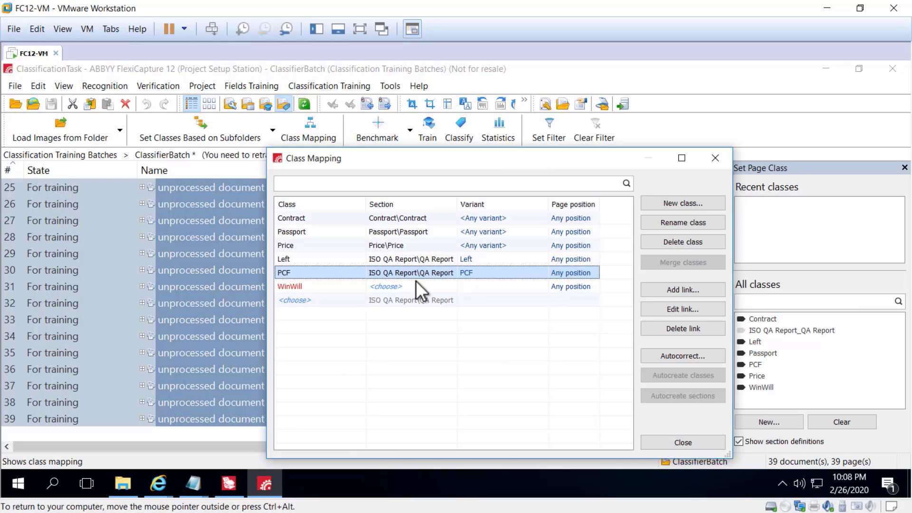
Link the WinWill class to the ISO QA Report's QA Report section, using a new variant record named WinWill.
click(391, 287)
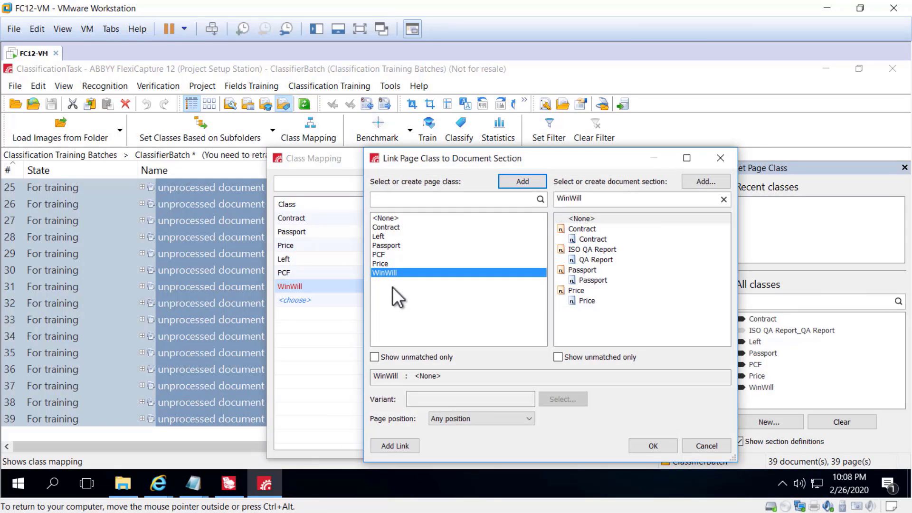
click(597, 260)
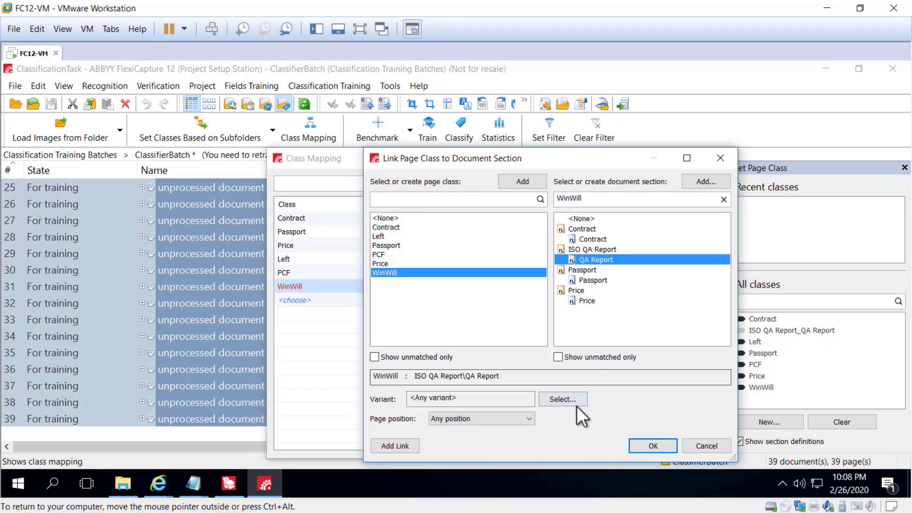
click(566, 400)
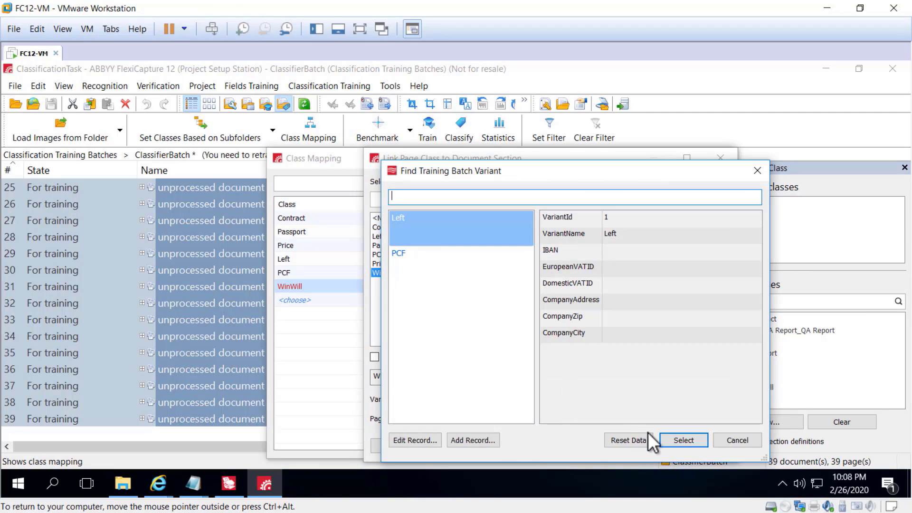
click(492, 439)
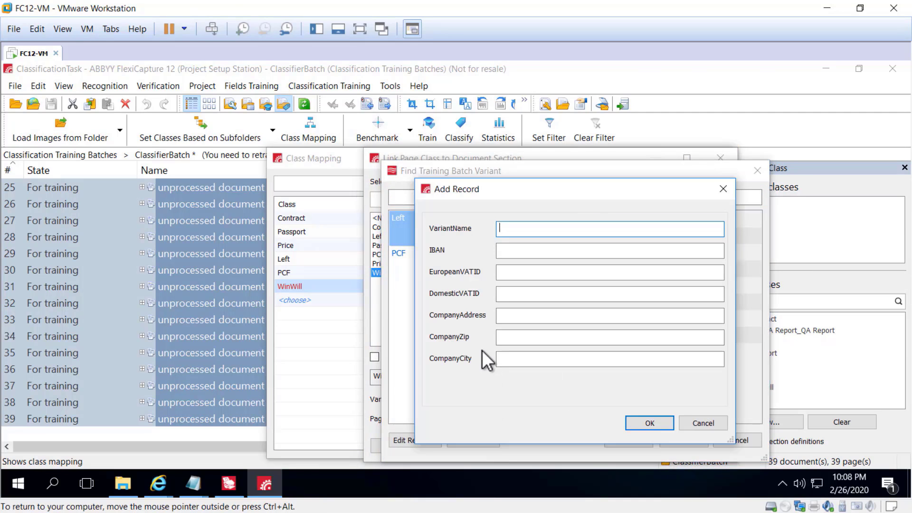
text(WinWill)
click(647, 423)
click(404, 290)
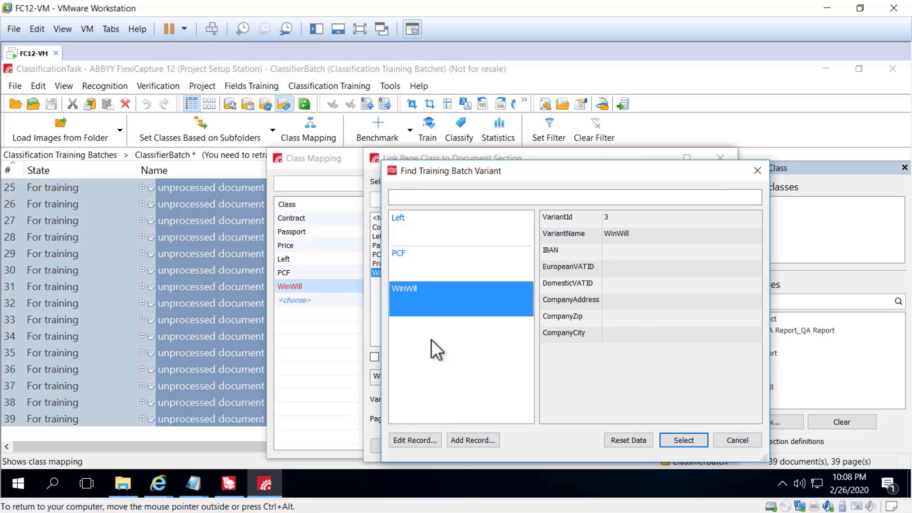
click(671, 439)
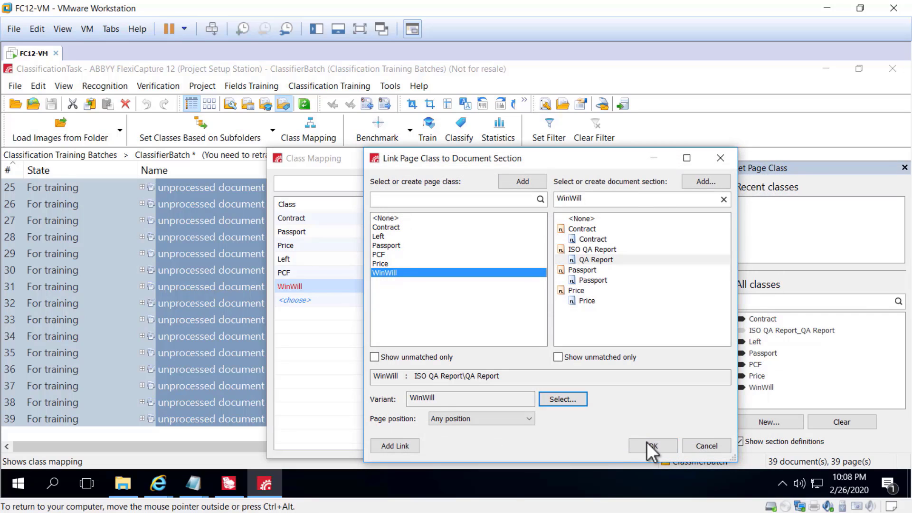
click(655, 447)
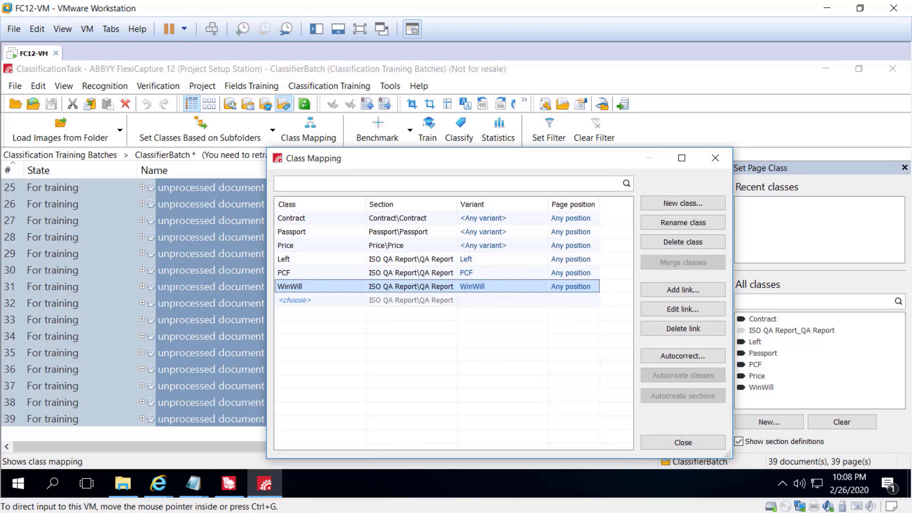